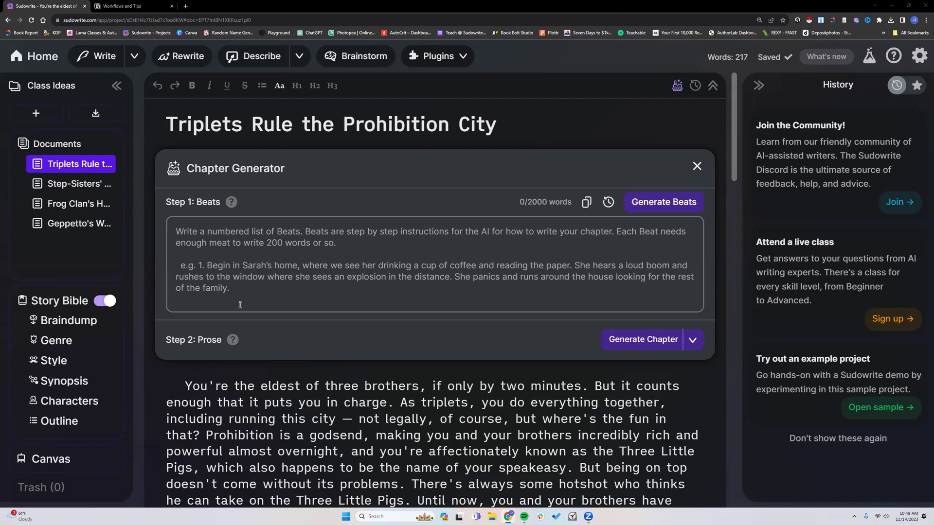
# - Copy the full 217-word opening paragraph of Triplets Rule the Prohibition City
pyautogui.scroll(-1, 171, 310)
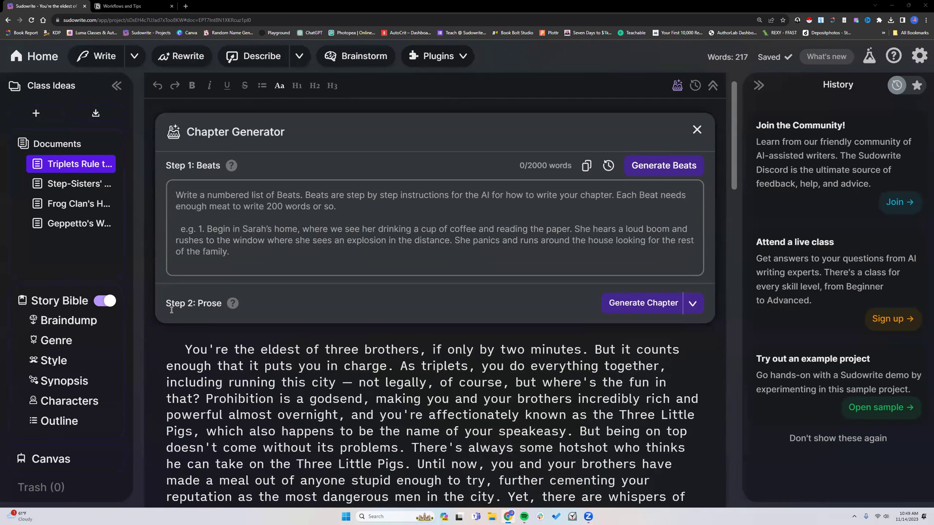
pyautogui.scroll(-2, 171, 309)
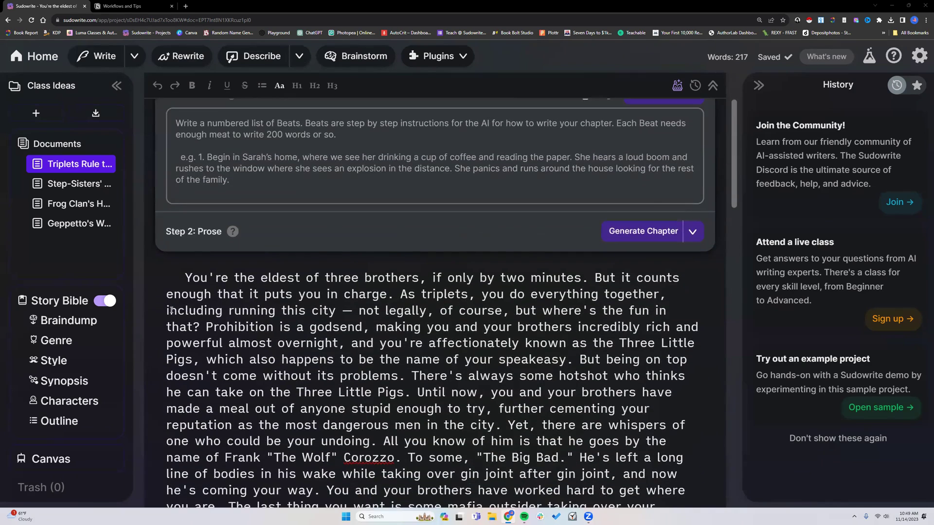
pyautogui.moveTo(189, 239); pyautogui.dragTo(509, 381)
pyautogui.hotkey('ctrl', 'a')
pyautogui.hotkey('ctrl', 'c')
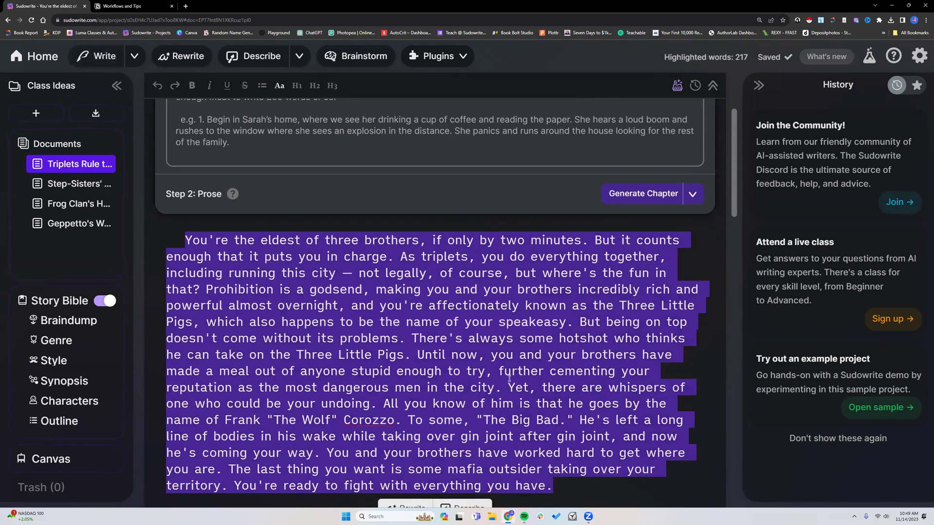
pyautogui.rightClick(509, 381)
pyautogui.click(559, 255)
pyautogui.scroll(-1, 483, 375)
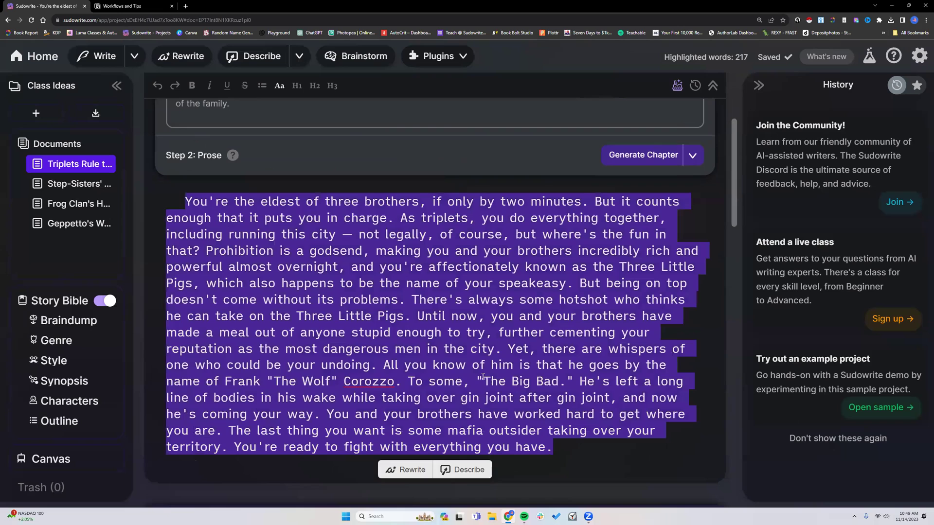
# - Paste the copied triplets story opening into the Story Bible's empty Braindump box
pyautogui.scroll(-1, 69, 322)
pyautogui.click(68, 320)
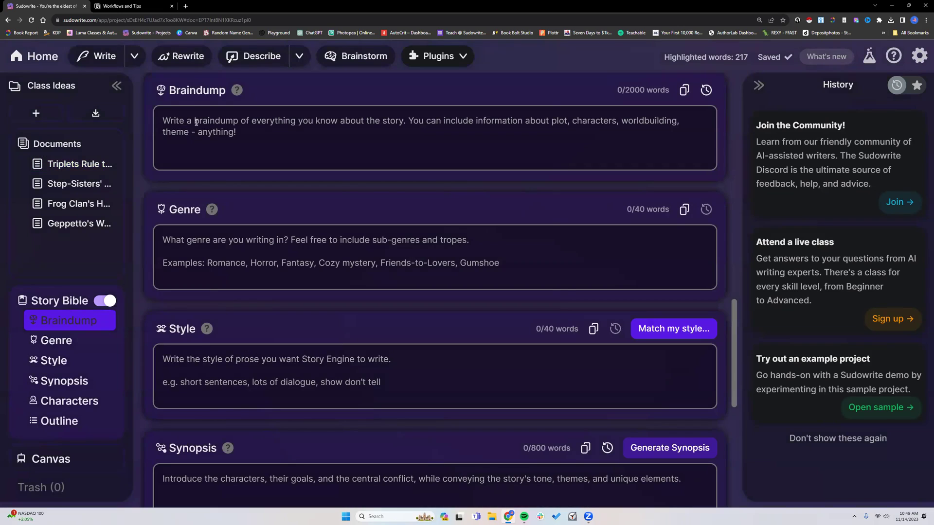
pyautogui.moveTo(236, 91)
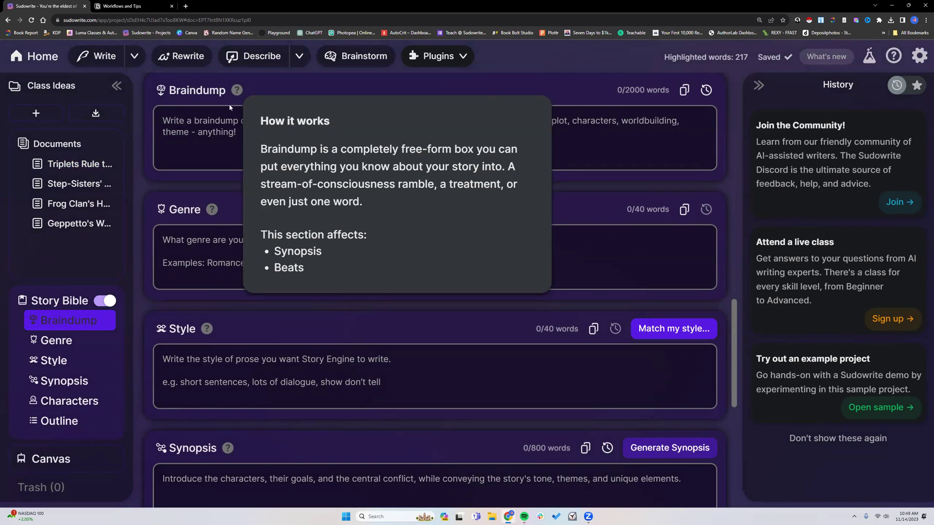
pyautogui.click(219, 120)
pyautogui.rightClick(217, 122)
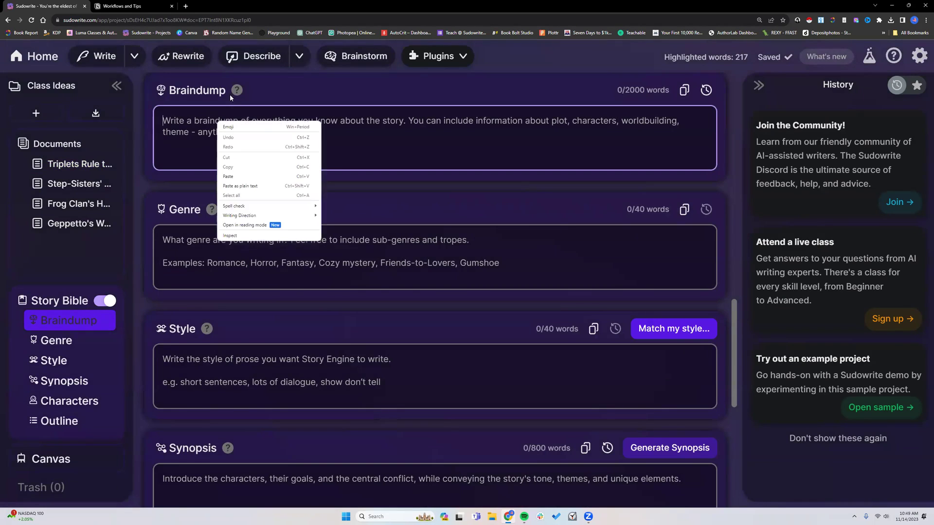
pyautogui.click(231, 176)
pyautogui.moveTo(212, 286)
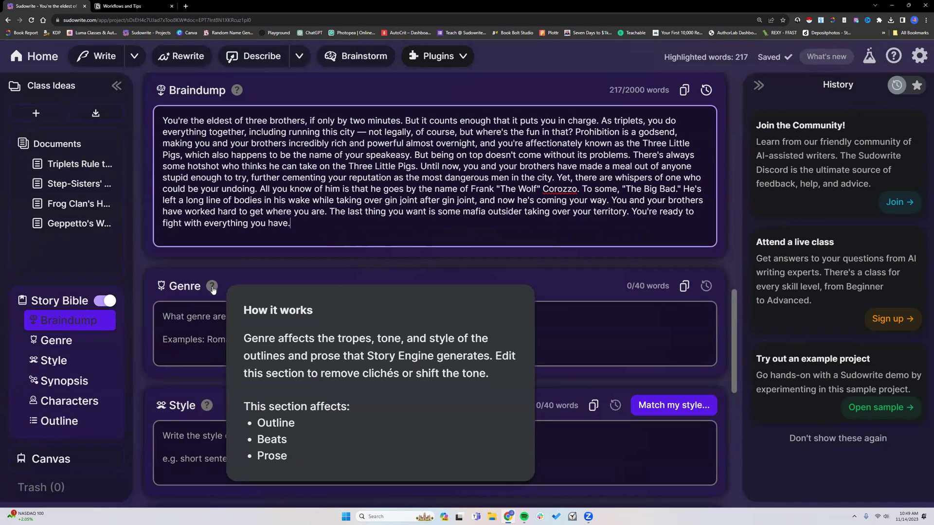
pyautogui.moveTo(213, 406)
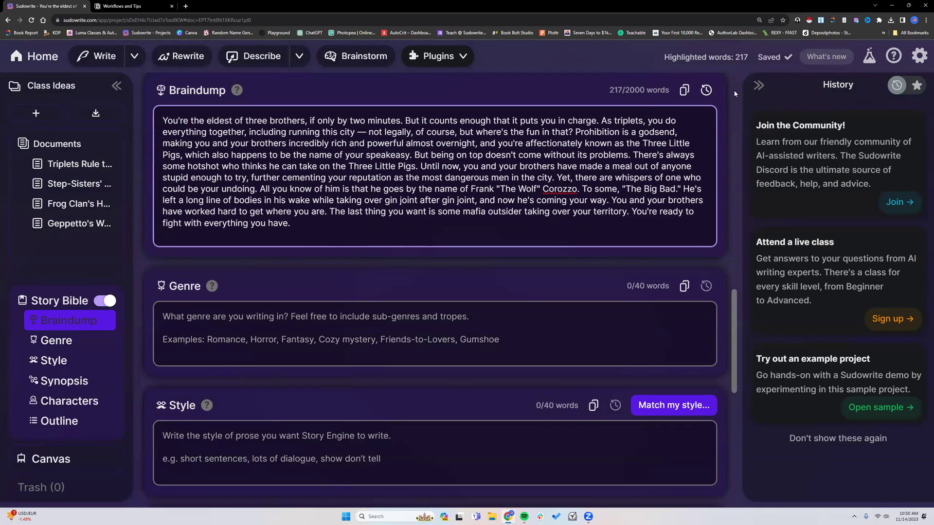
# - Collapse the History side panel to widen the Story Bible sections
pyautogui.click(759, 86)
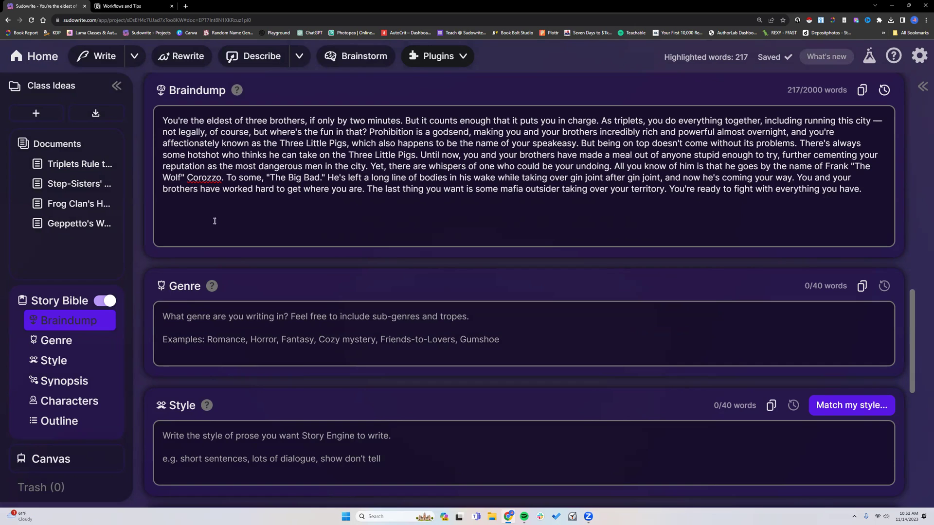
pyautogui.click(865, 192)
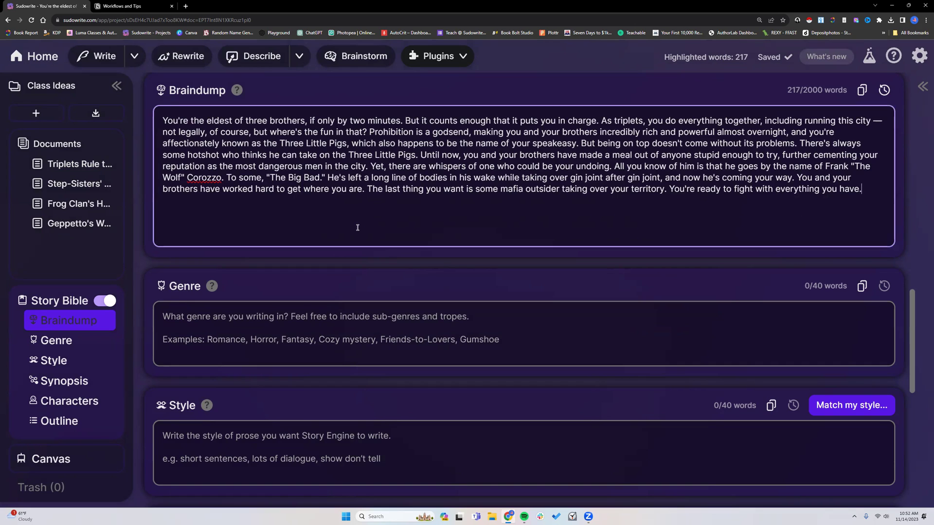
pyautogui.press('Return')
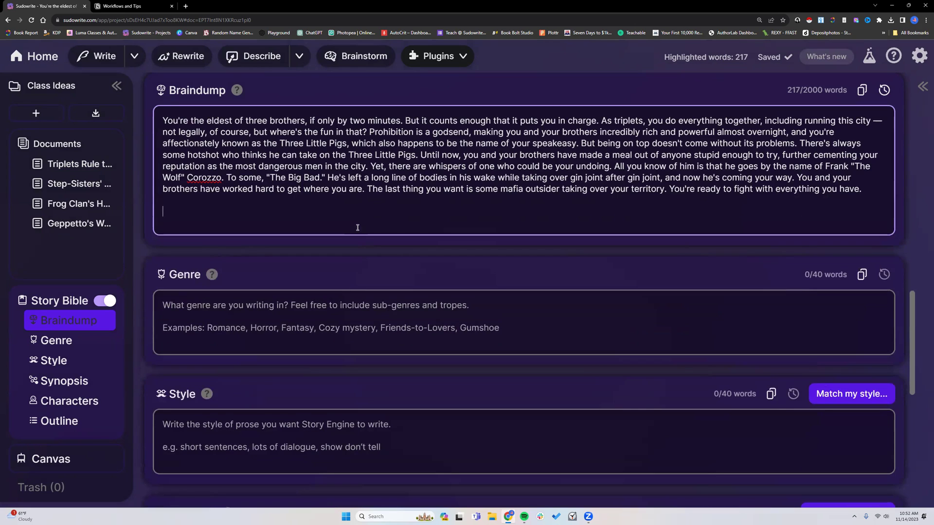
pyautogui.write('Write the story of the three')
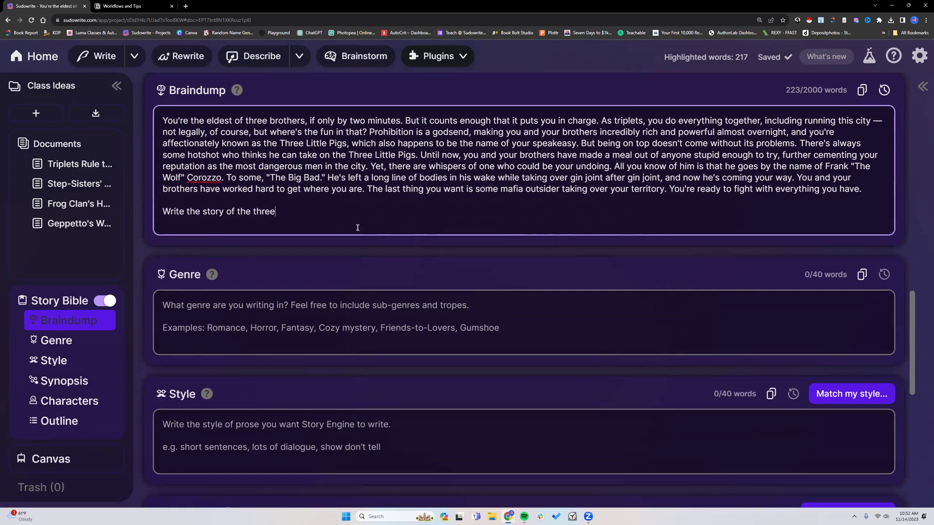
pyautogui.write(' little pigs.')
pyautogui.moveTo(161, 212); pyautogui.dragTo(318, 206)
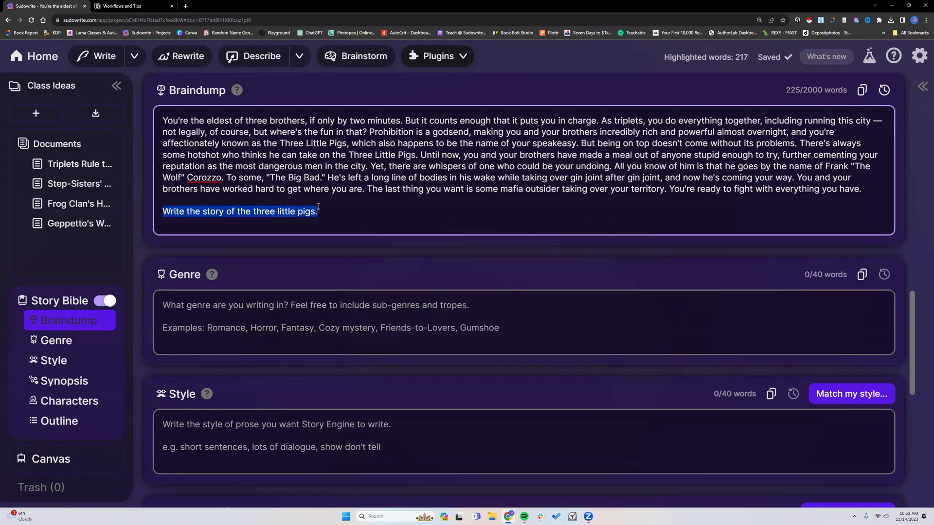
pyautogui.press('BackSpace')
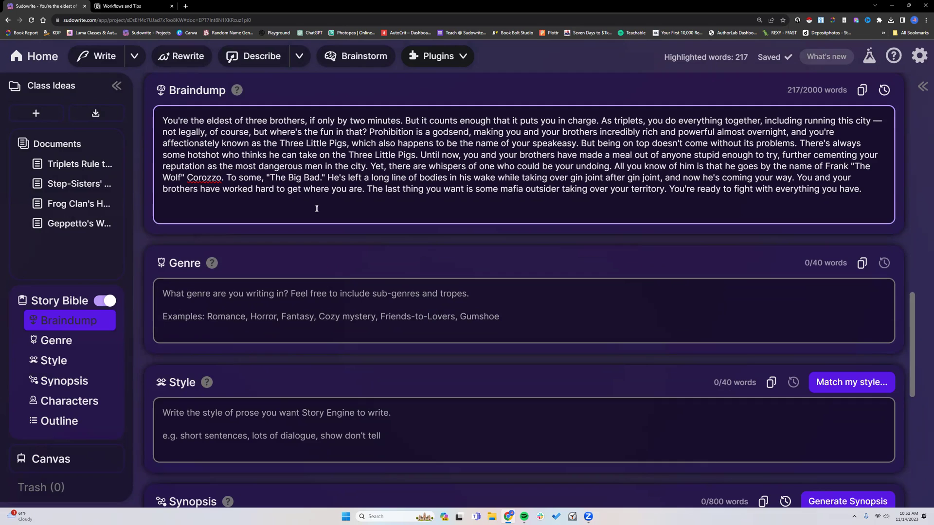
# - Run Generate Synopsis in the Story Bible's Synopsis section
pyautogui.scroll(-2, 317, 209)
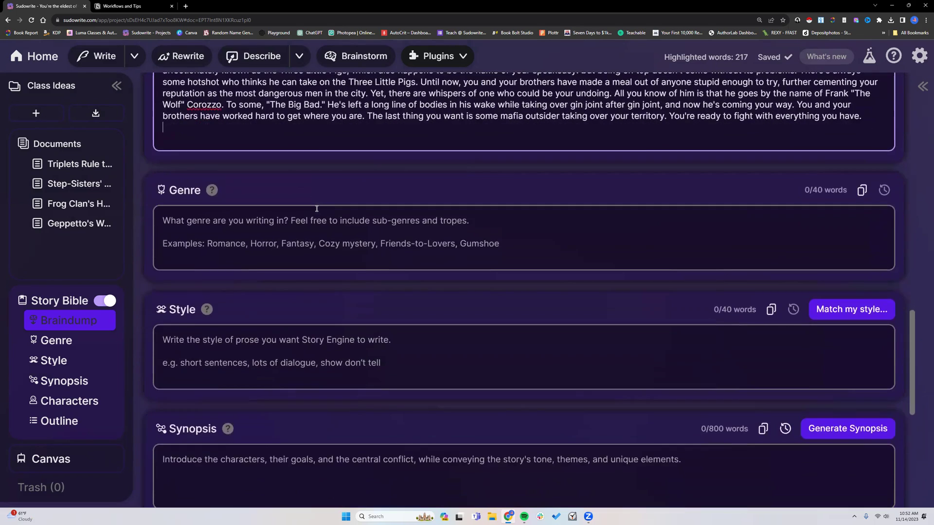
pyautogui.scroll(1, 316, 209)
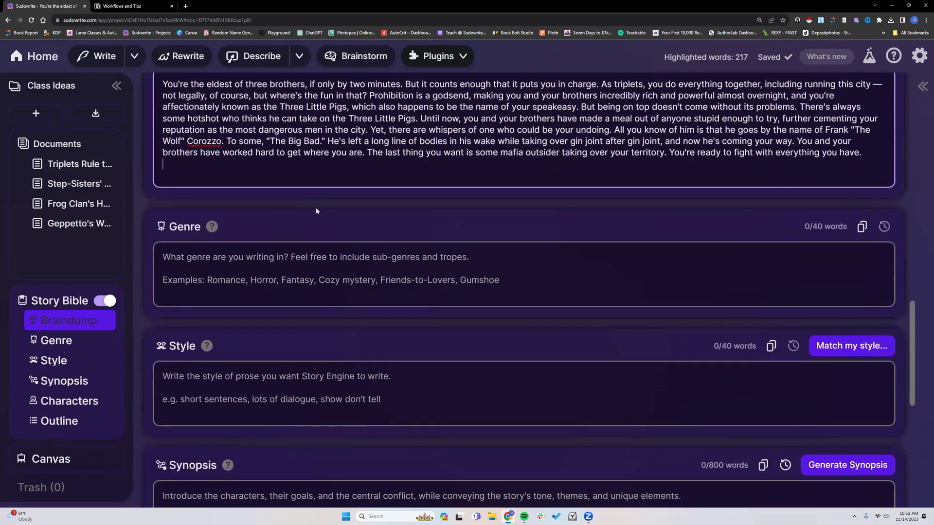
pyautogui.scroll(-3, 316, 210)
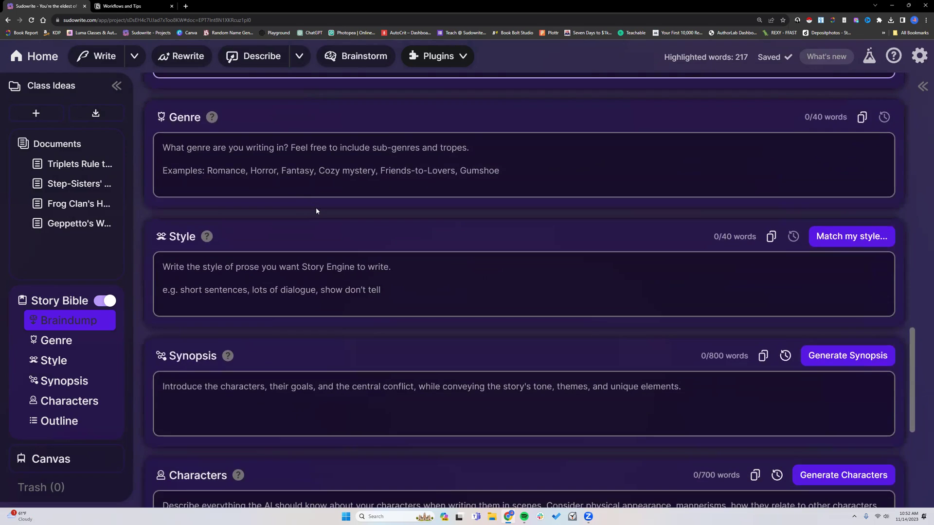
pyautogui.scroll(-2, 323, 225)
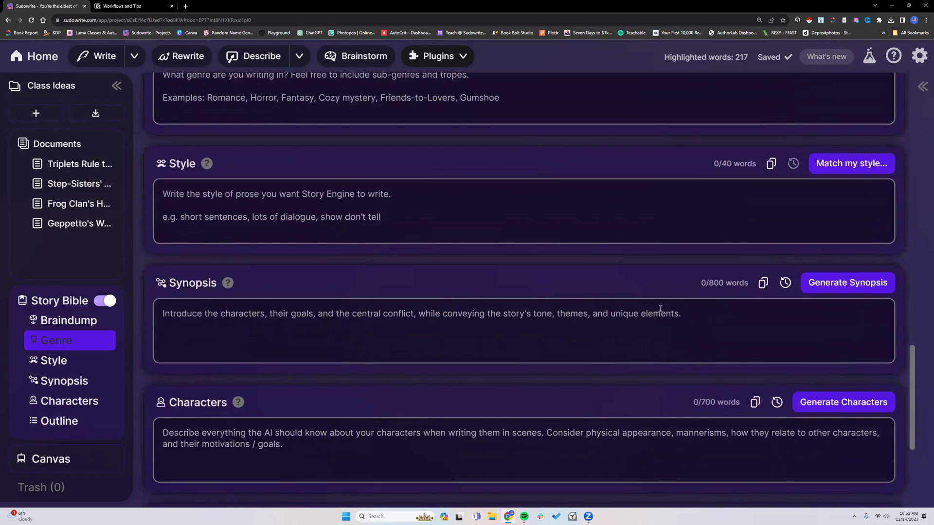
pyautogui.click(834, 288)
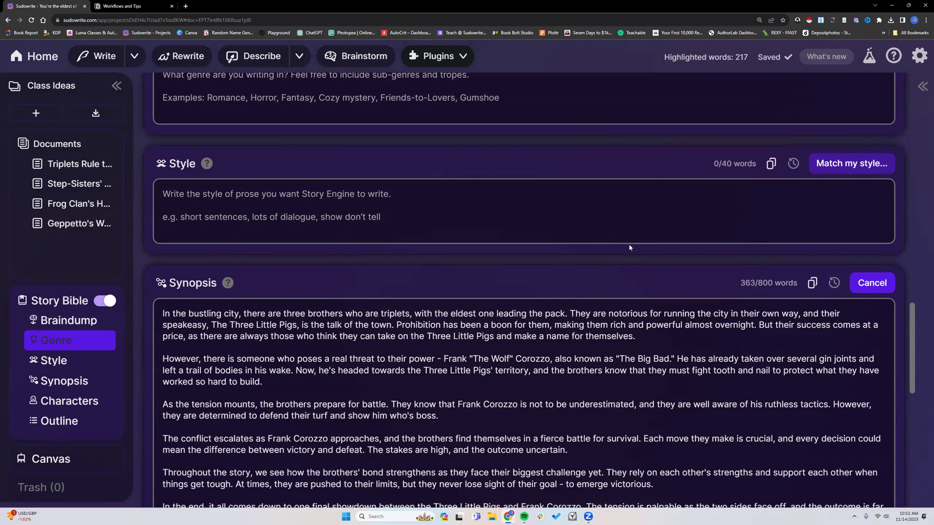
pyautogui.scroll(-3, 629, 248)
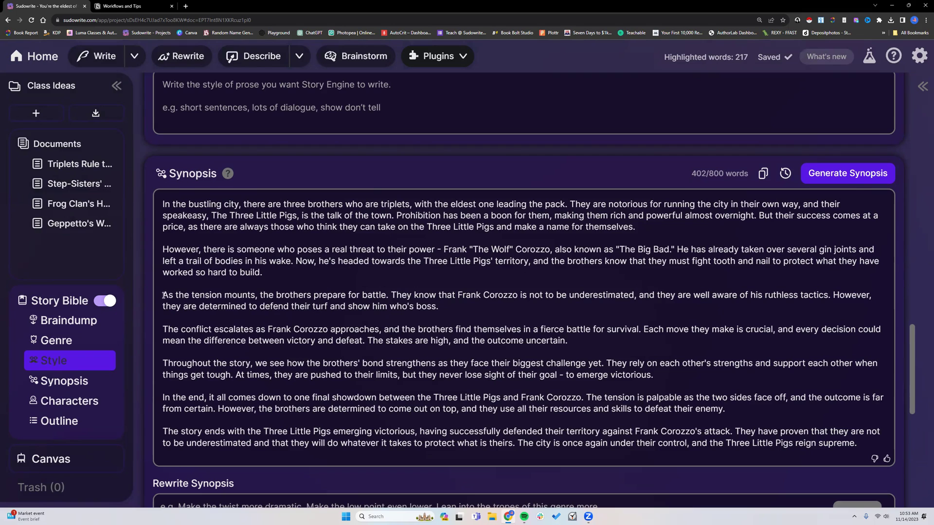
pyautogui.moveTo(163, 295); pyautogui.dragTo(450, 304)
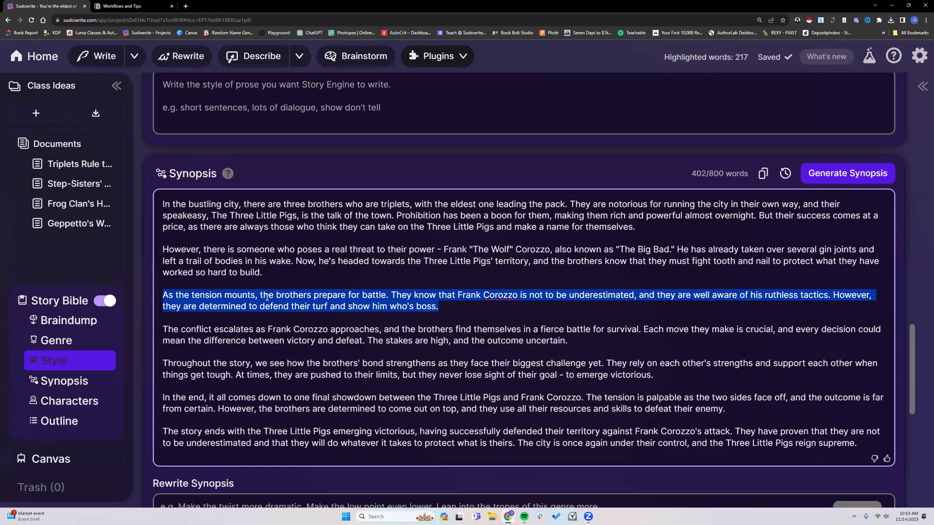
pyautogui.click(465, 308)
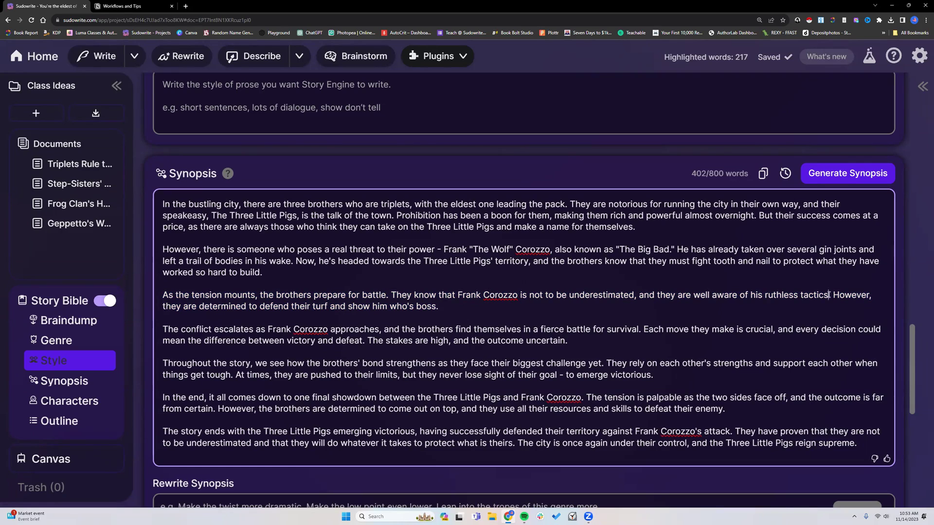
pyautogui.moveTo(829, 295); pyautogui.dragTo(765, 295)
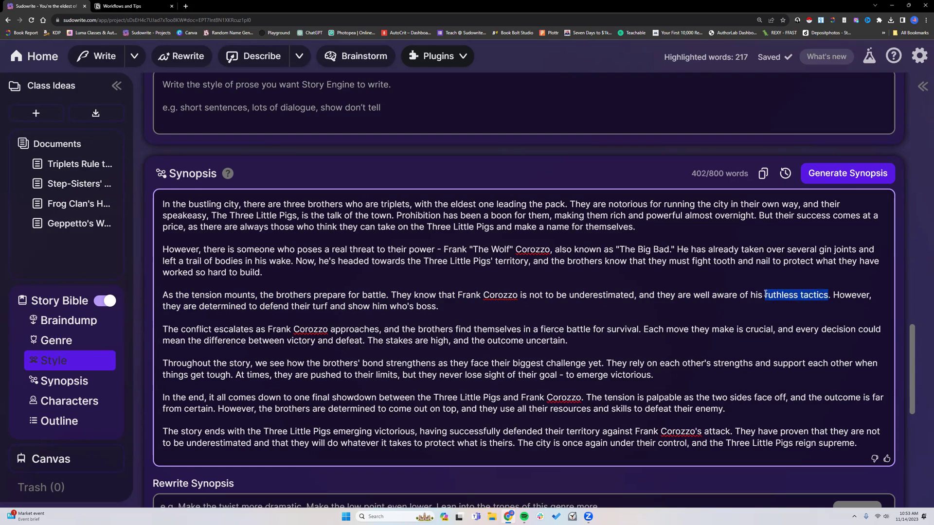
pyautogui.click(833, 295)
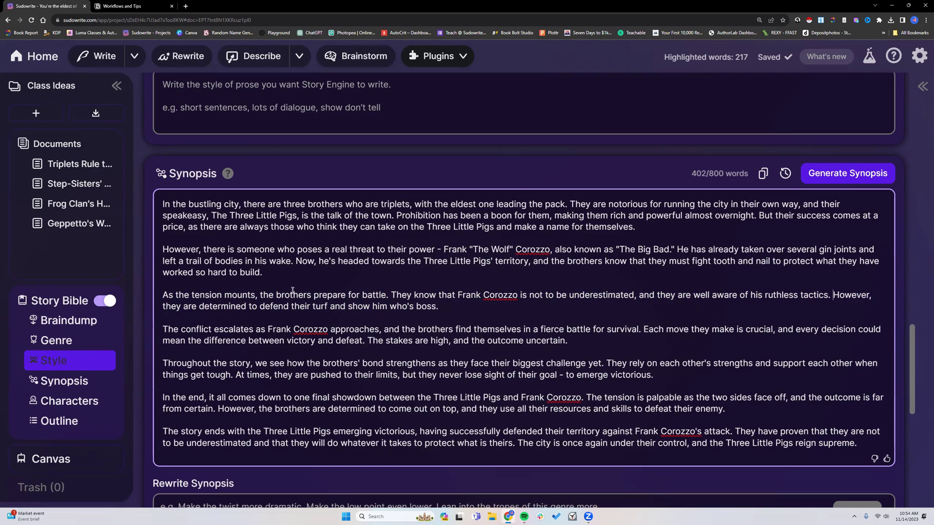
pyautogui.scroll(-1, 292, 291)
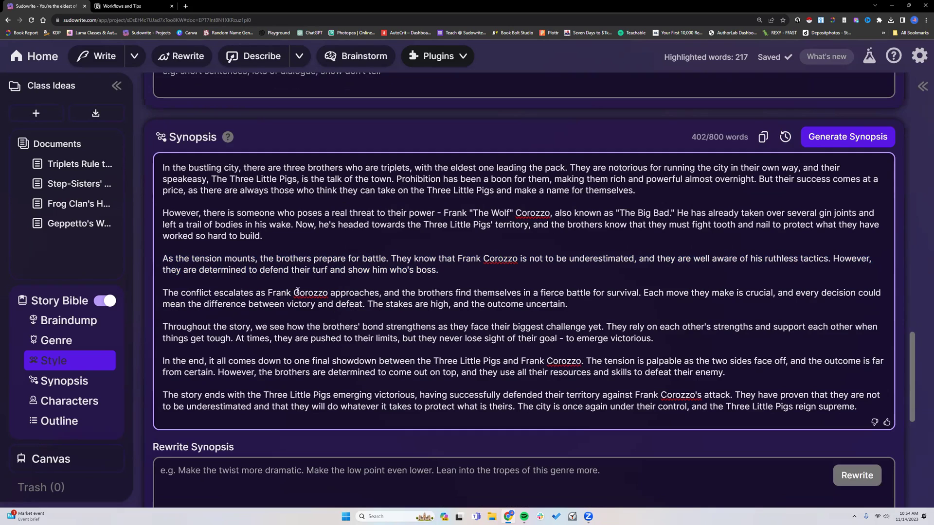
pyautogui.scroll(-1, 298, 291)
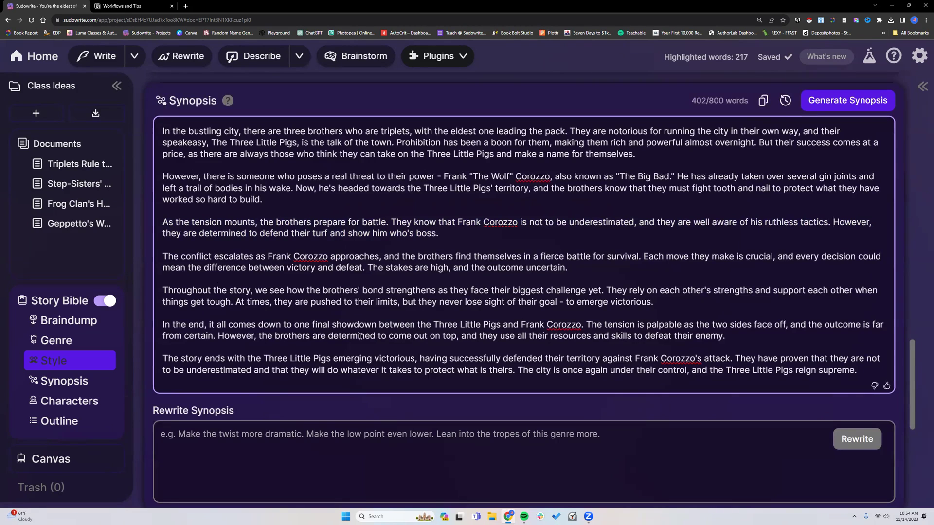
pyautogui.scroll(-1, 335, 340)
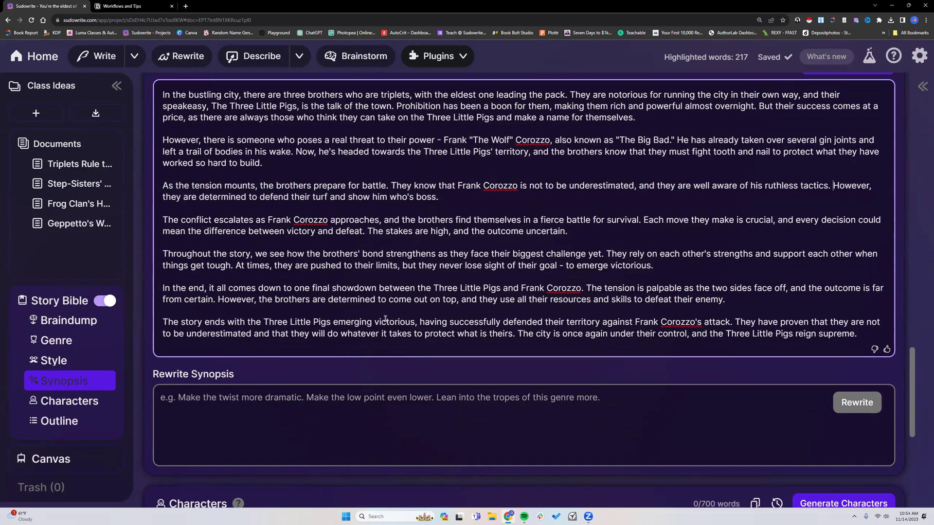
pyautogui.click(305, 323)
pyautogui.moveTo(163, 322); pyautogui.dragTo(583, 333)
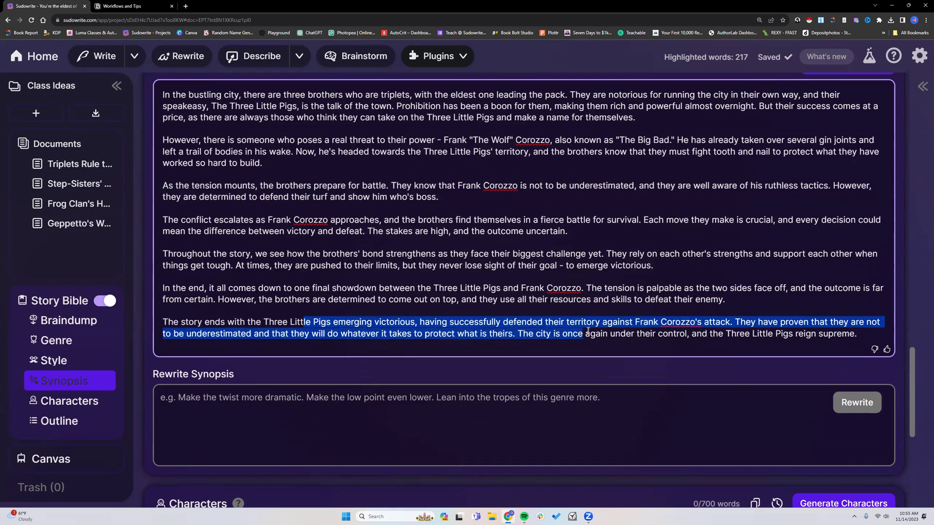
pyautogui.click(864, 336)
pyautogui.moveTo(864, 335); pyautogui.dragTo(161, 319)
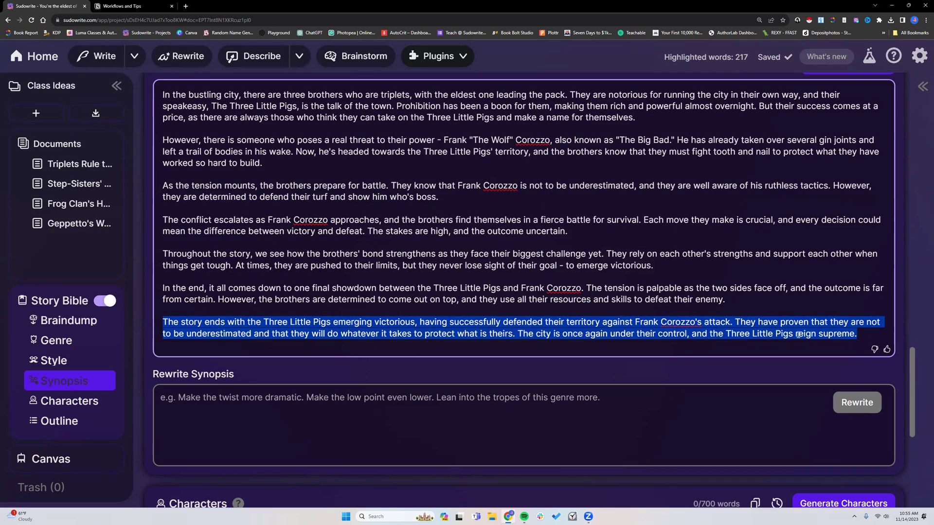
pyautogui.click(858, 334)
pyautogui.scroll(-3, 638, 268)
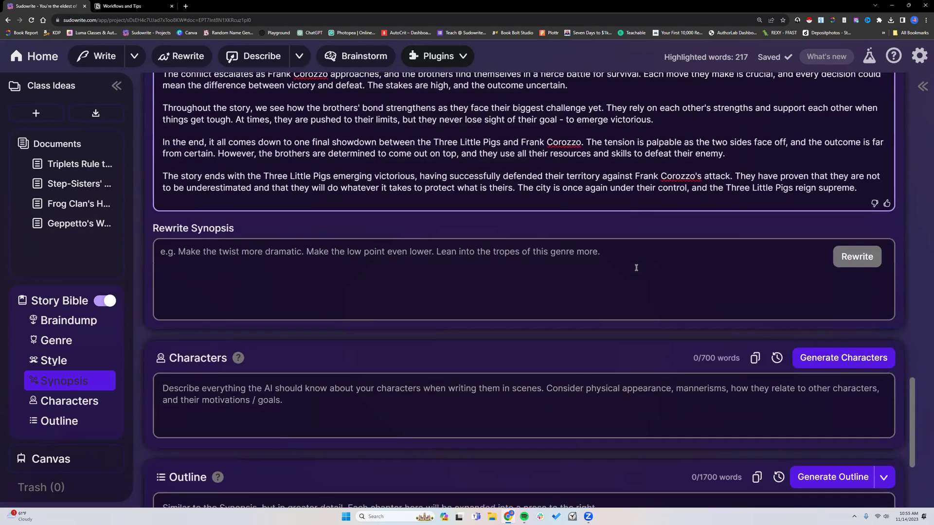
pyautogui.scroll(5, 636, 267)
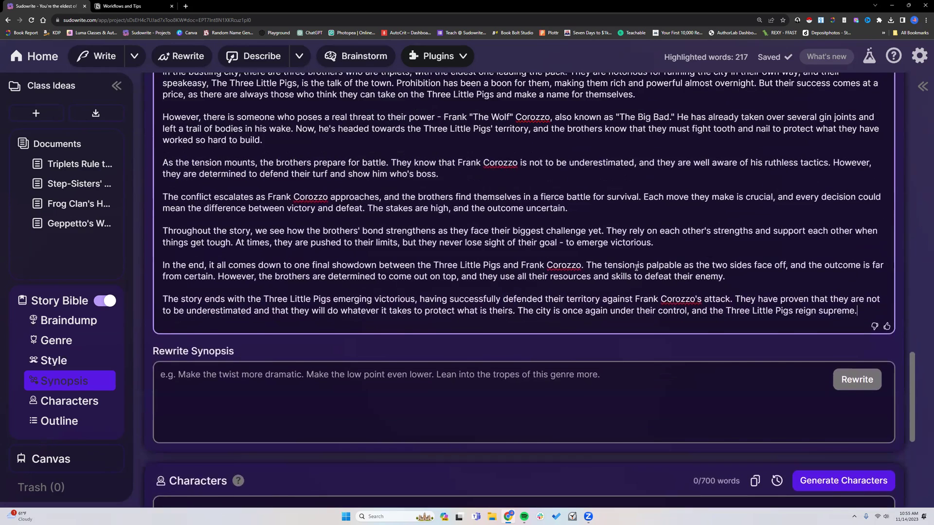
pyautogui.scroll(-1, 636, 267)
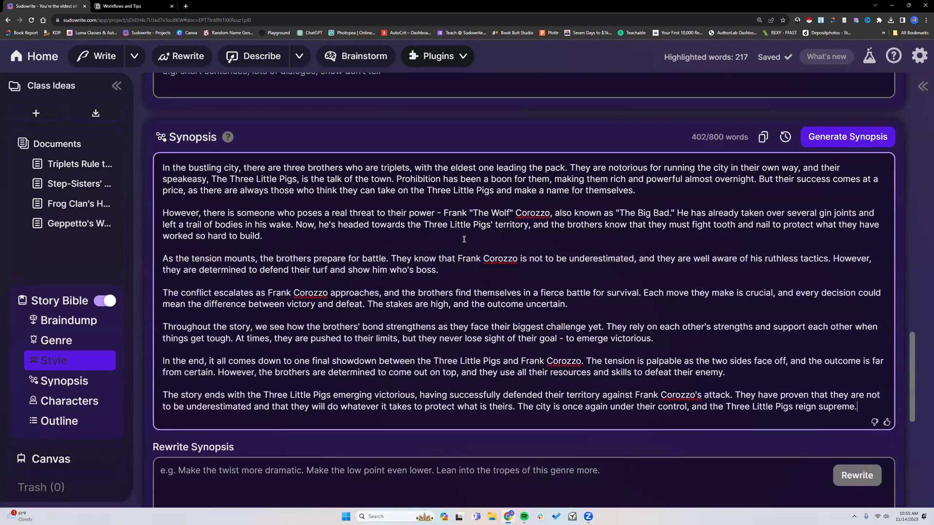
# - Open The Last Slayer project, browse its 1996-word Braindump, then view its Synopsis
pyautogui.click(17, 56)
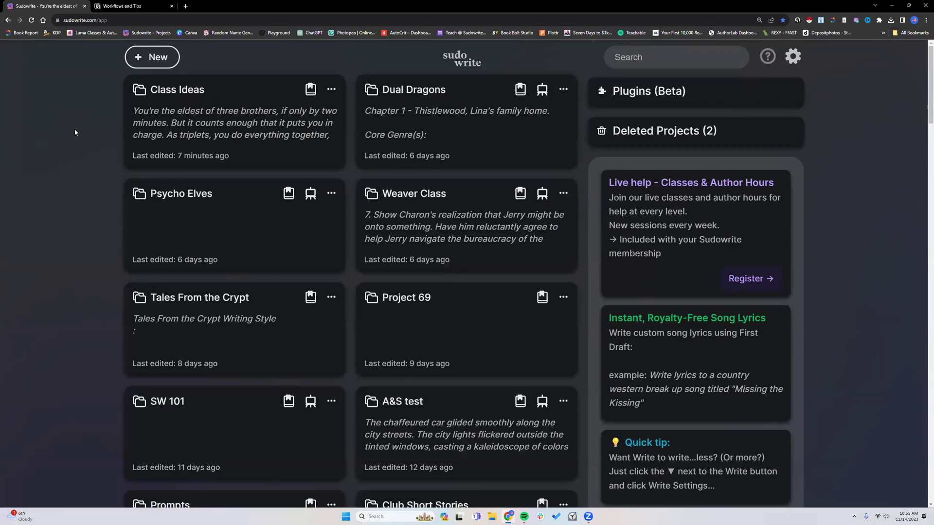
pyautogui.click(793, 57)
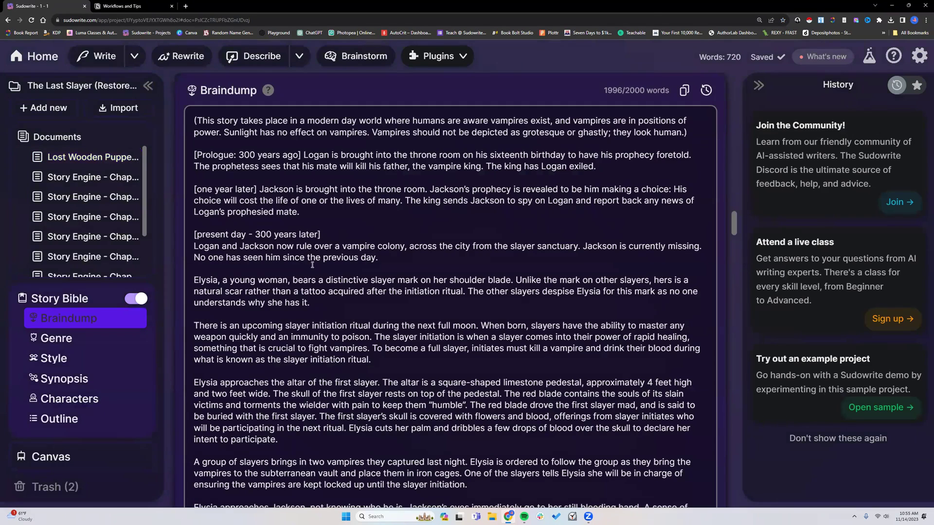
pyautogui.scroll(-2, 288, 234)
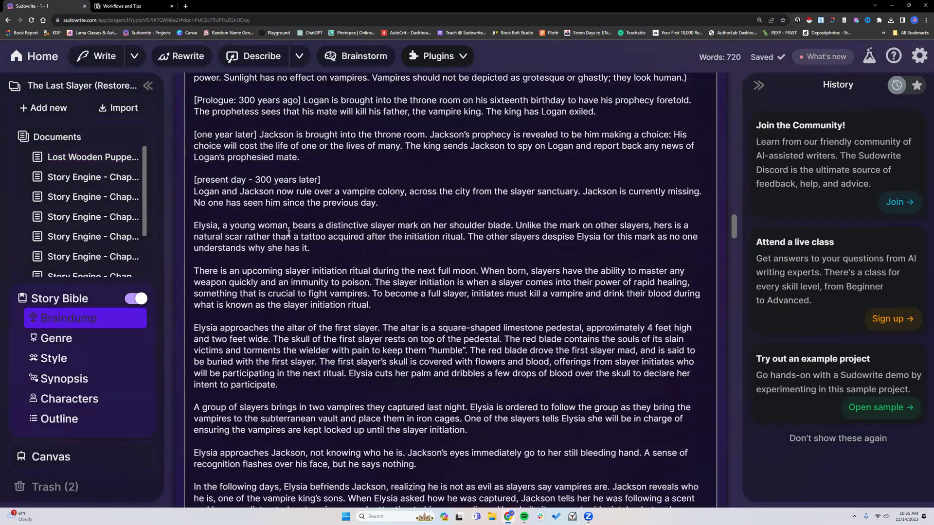
pyautogui.scroll(-4, 287, 234)
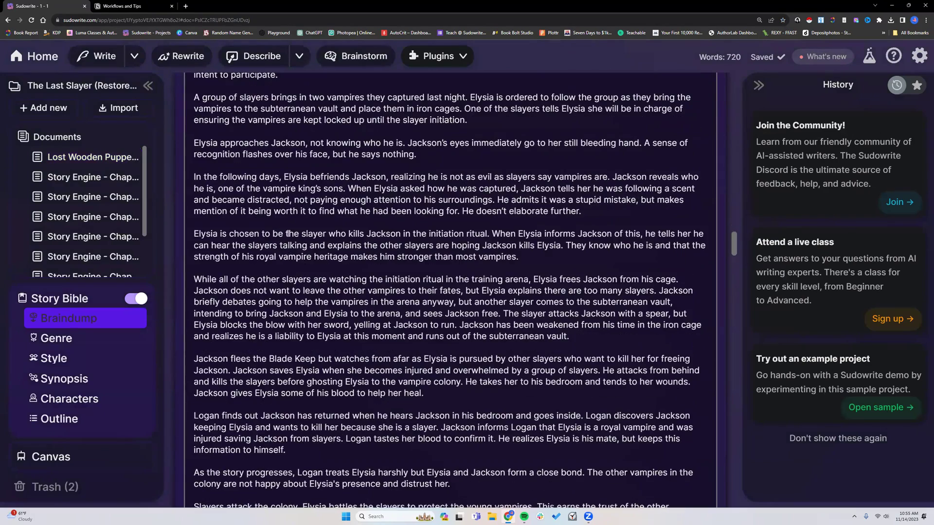
pyautogui.scroll(-2, 288, 234)
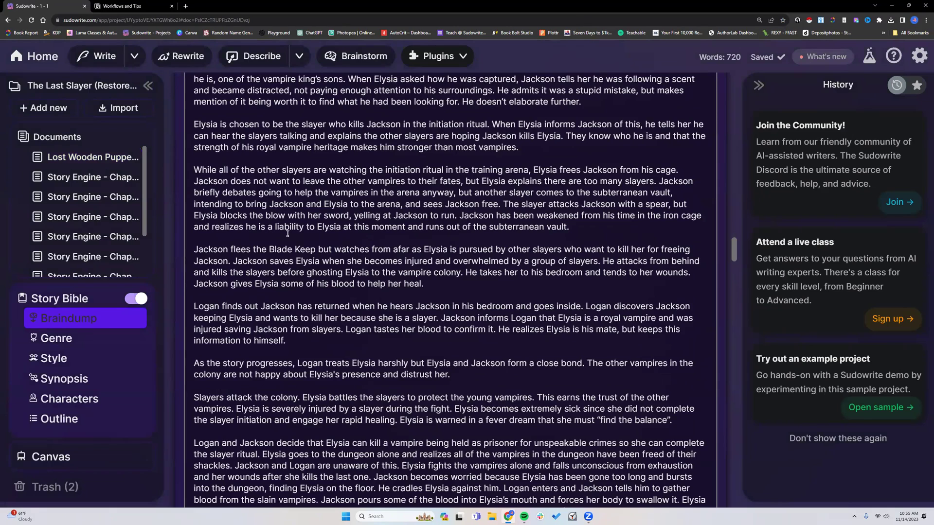
pyautogui.click(90, 381)
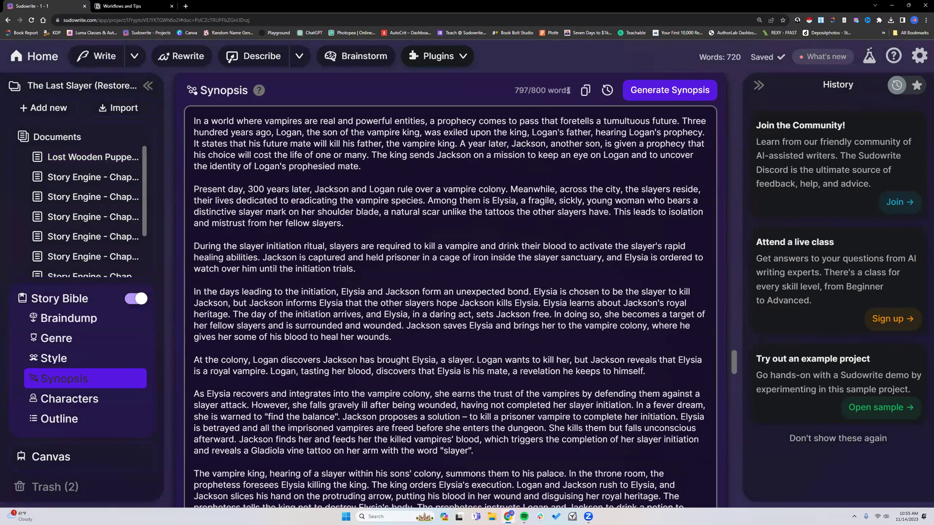
pyautogui.click(391, 179)
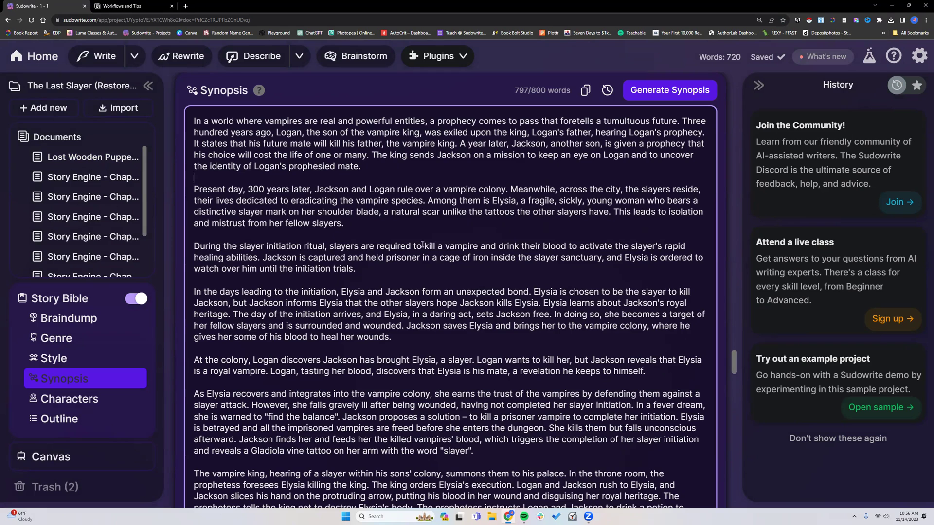
pyautogui.scroll(-2, 330, 261)
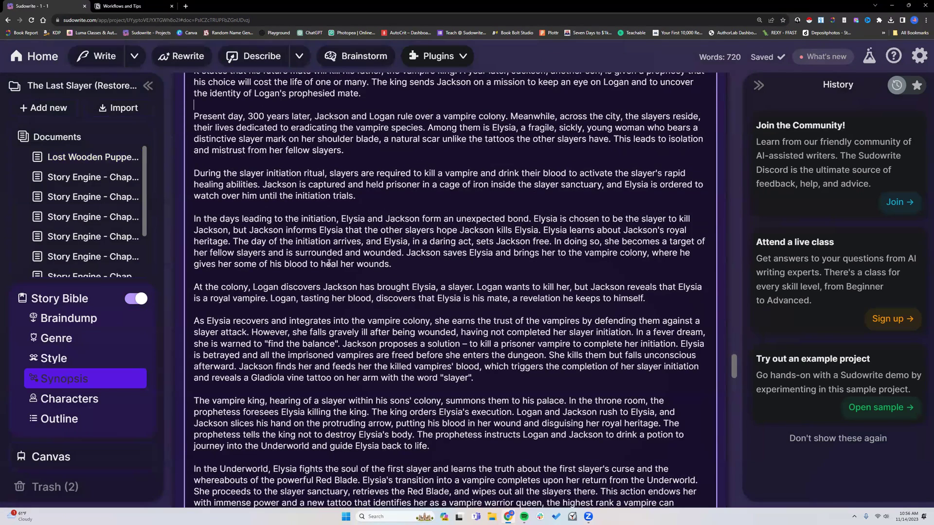
pyautogui.scroll(-3, 329, 263)
pyautogui.scroll(2, 329, 263)
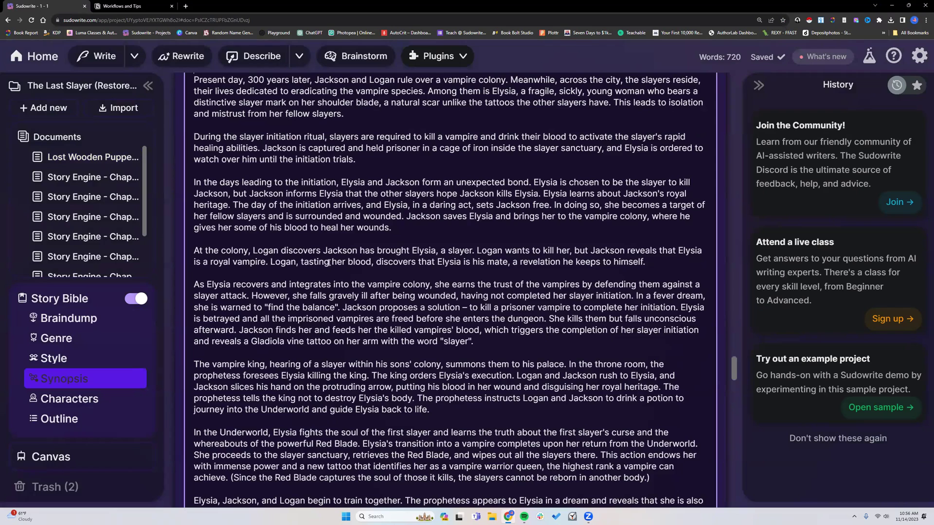
pyautogui.scroll(5, 329, 263)
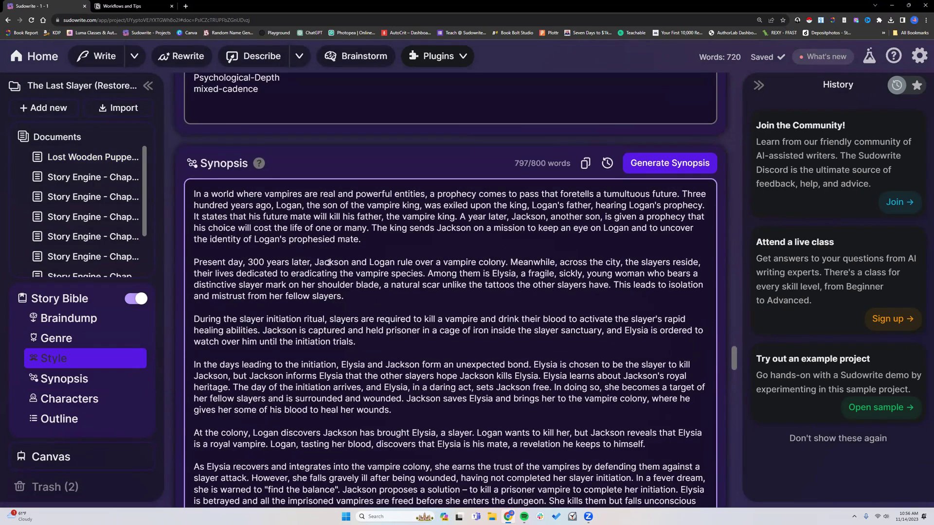
pyautogui.scroll(2, 329, 264)
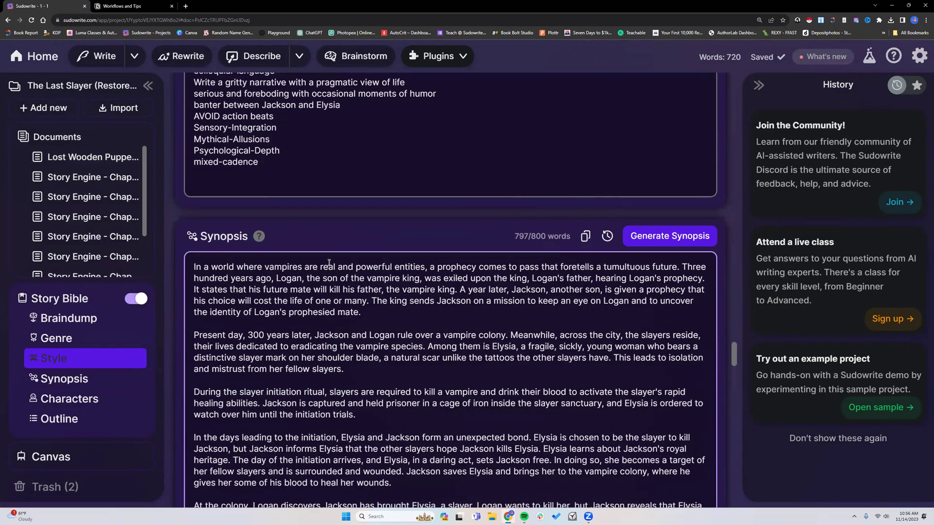
pyautogui.scroll(-1, 329, 263)
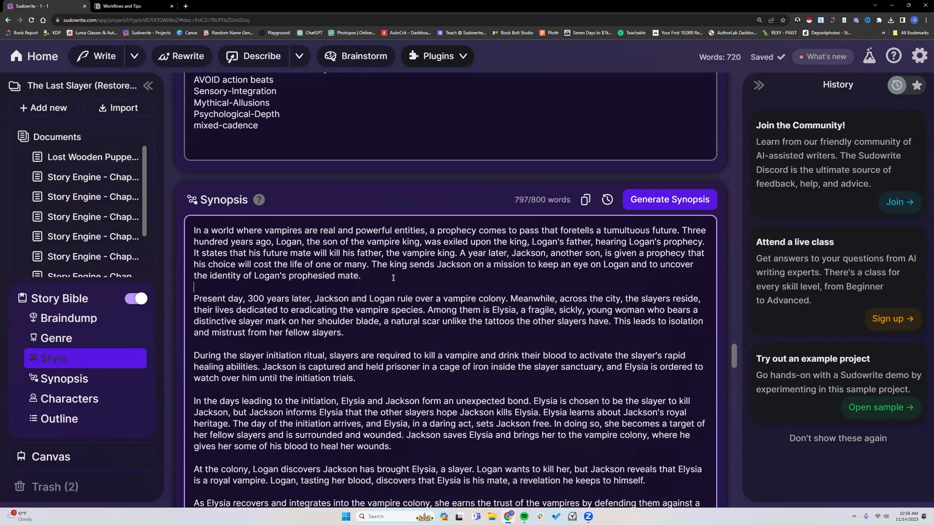
pyautogui.scroll(-1, 367, 258)
pyautogui.scroll(-1, 366, 258)
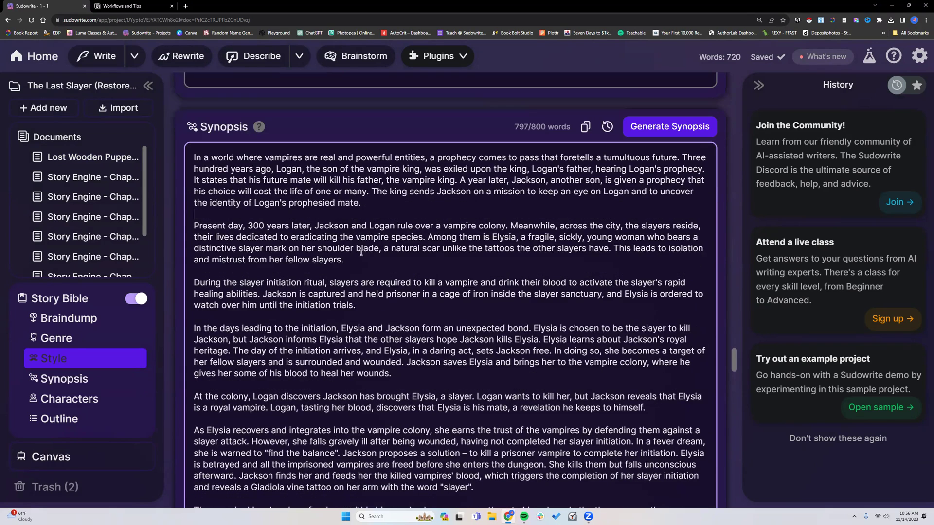